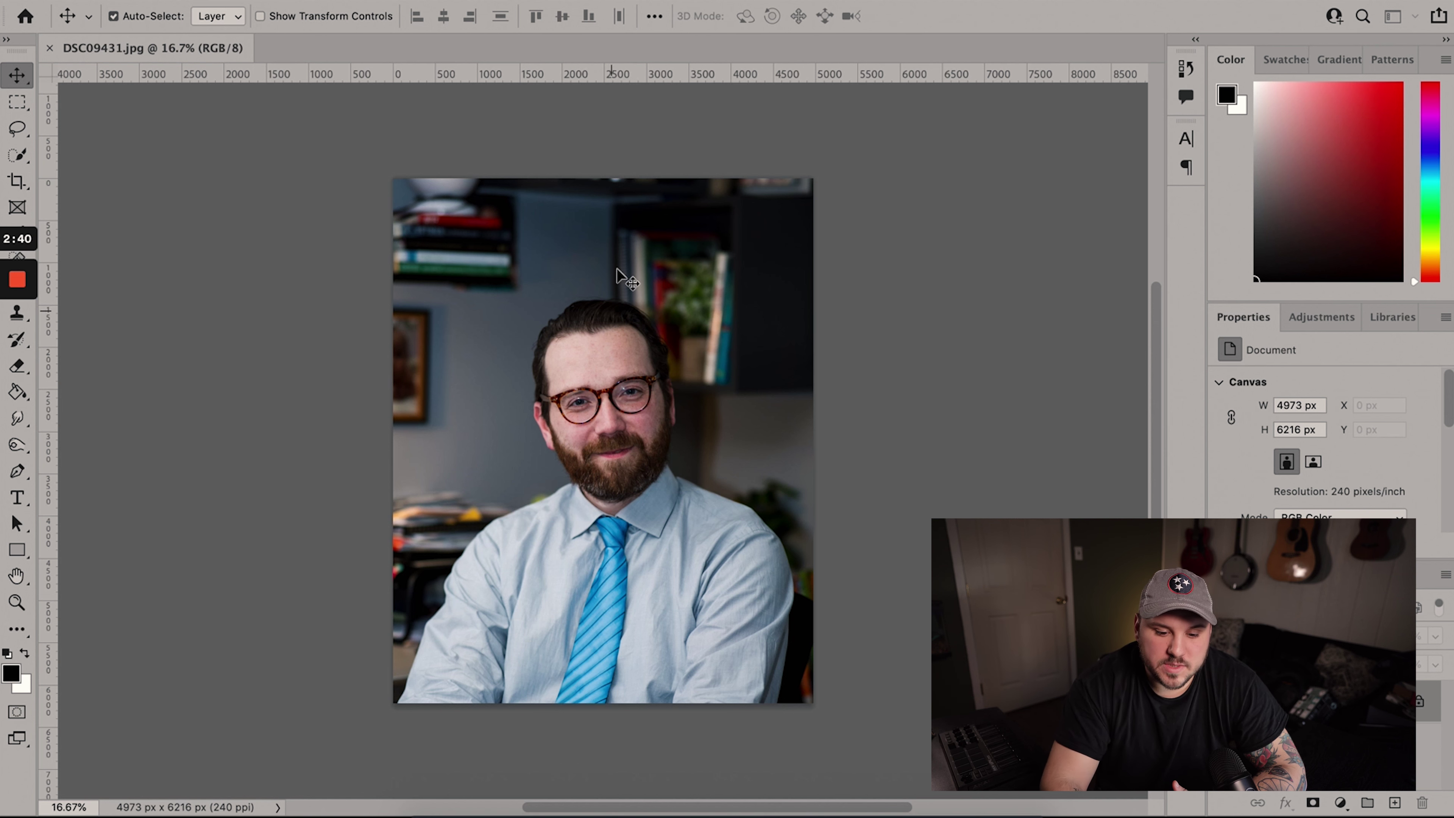
# - Select the man with Select Subject and refine his beard and hair edges in Select and Mask
pyautogui.scroll(3, 617, 269)
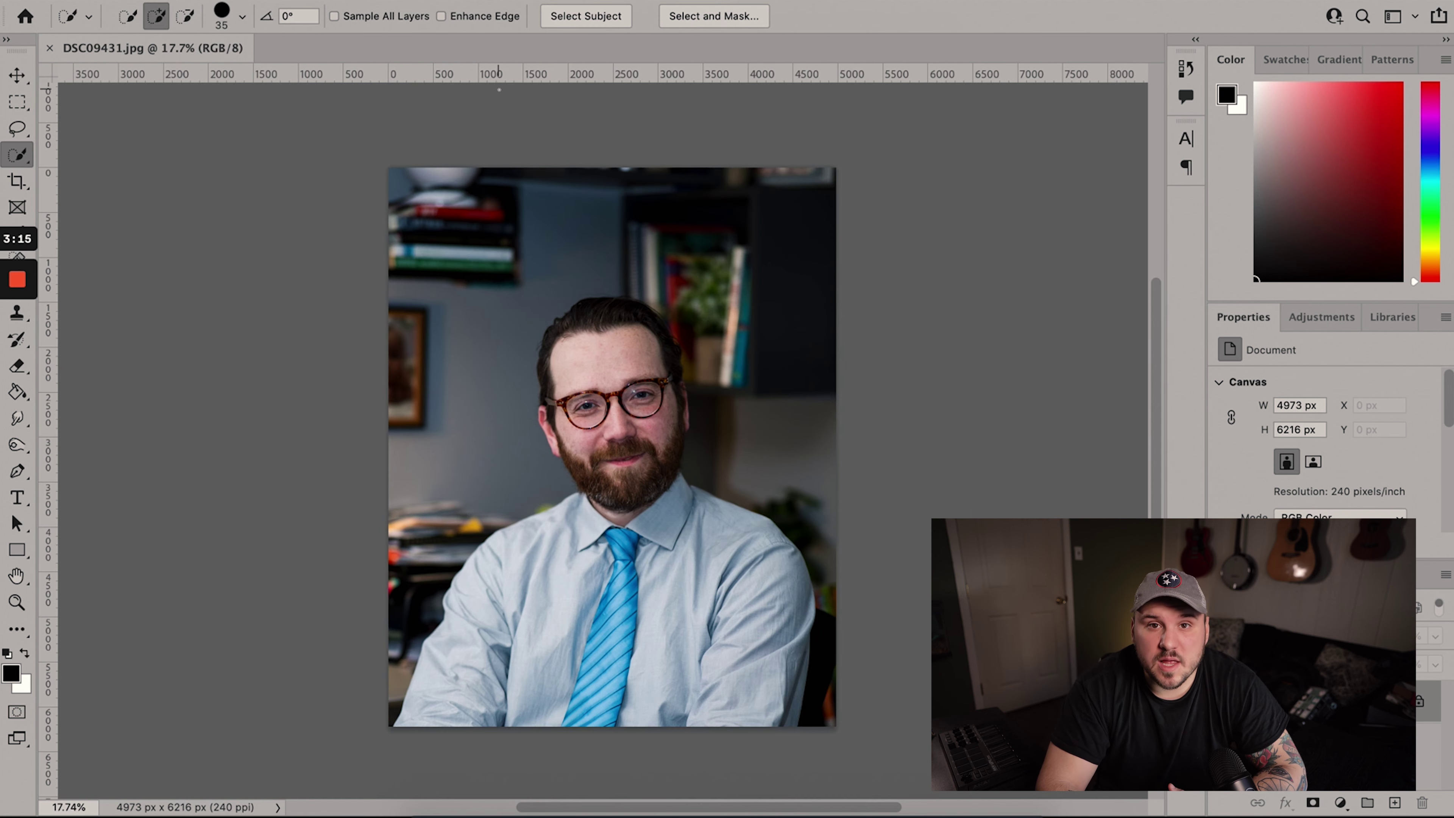
pyautogui.click(608, 20)
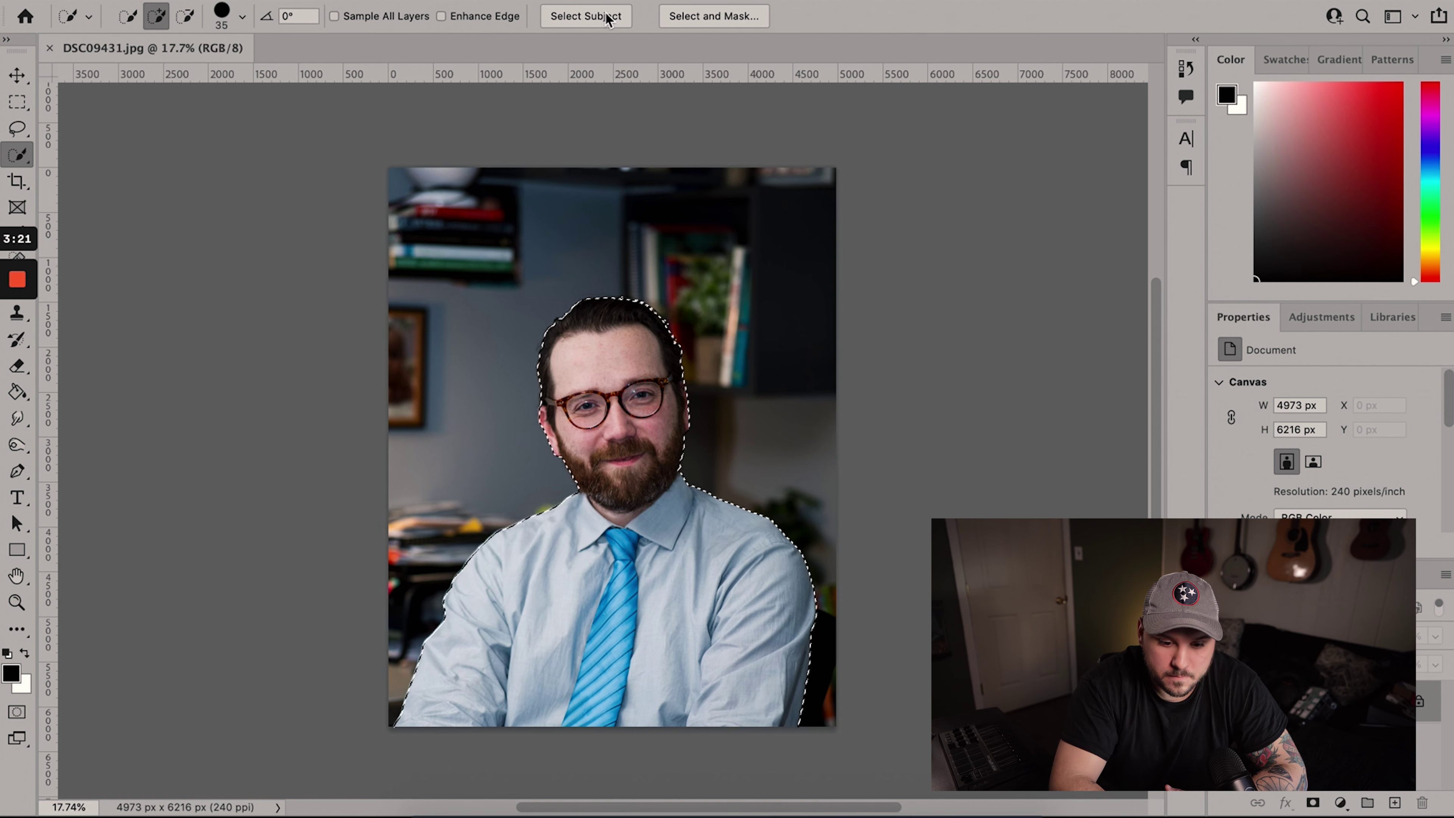
pyautogui.click(714, 16)
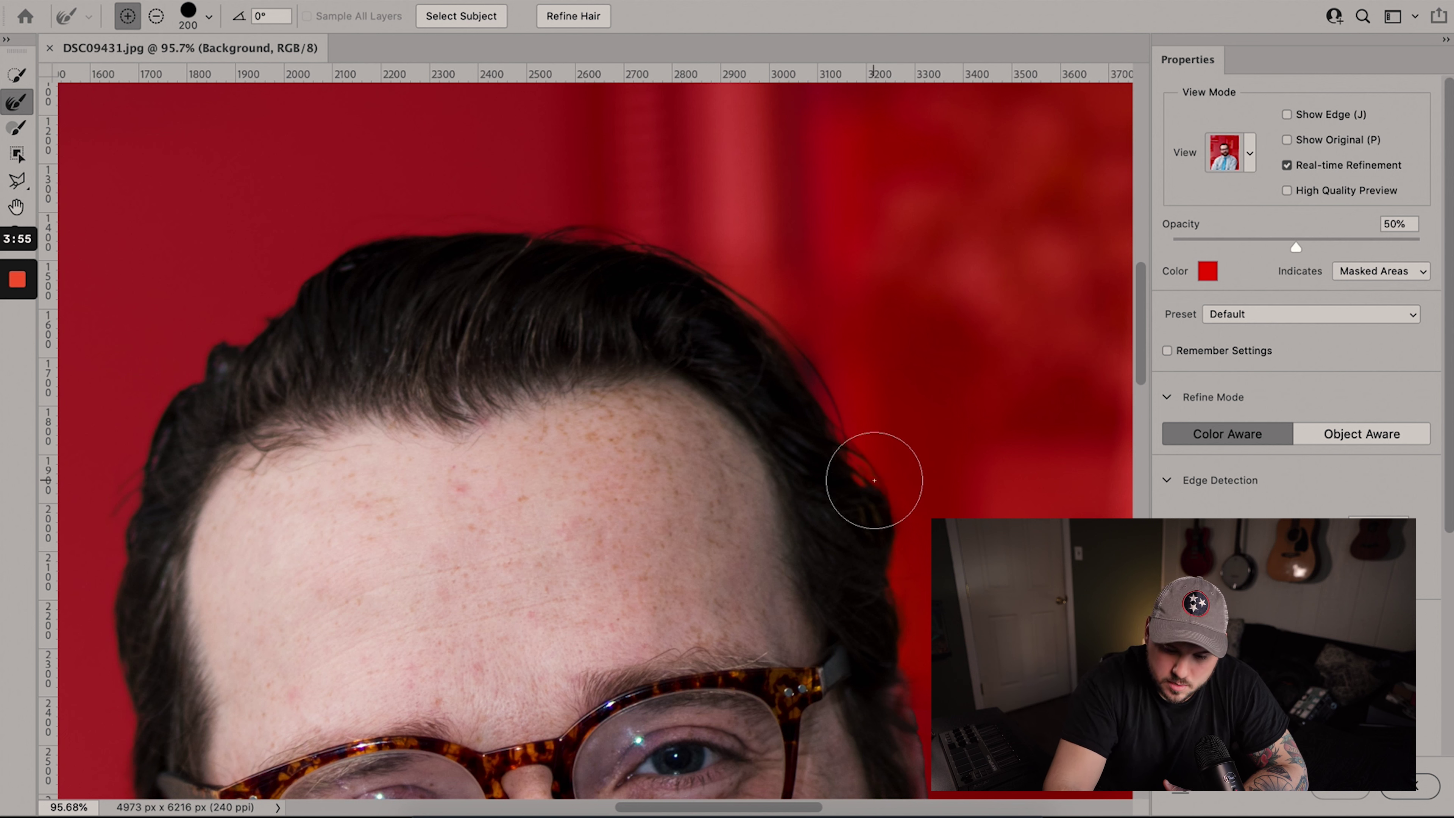
pyautogui.press('[')
pyautogui.press('[')
pyautogui.press('[')
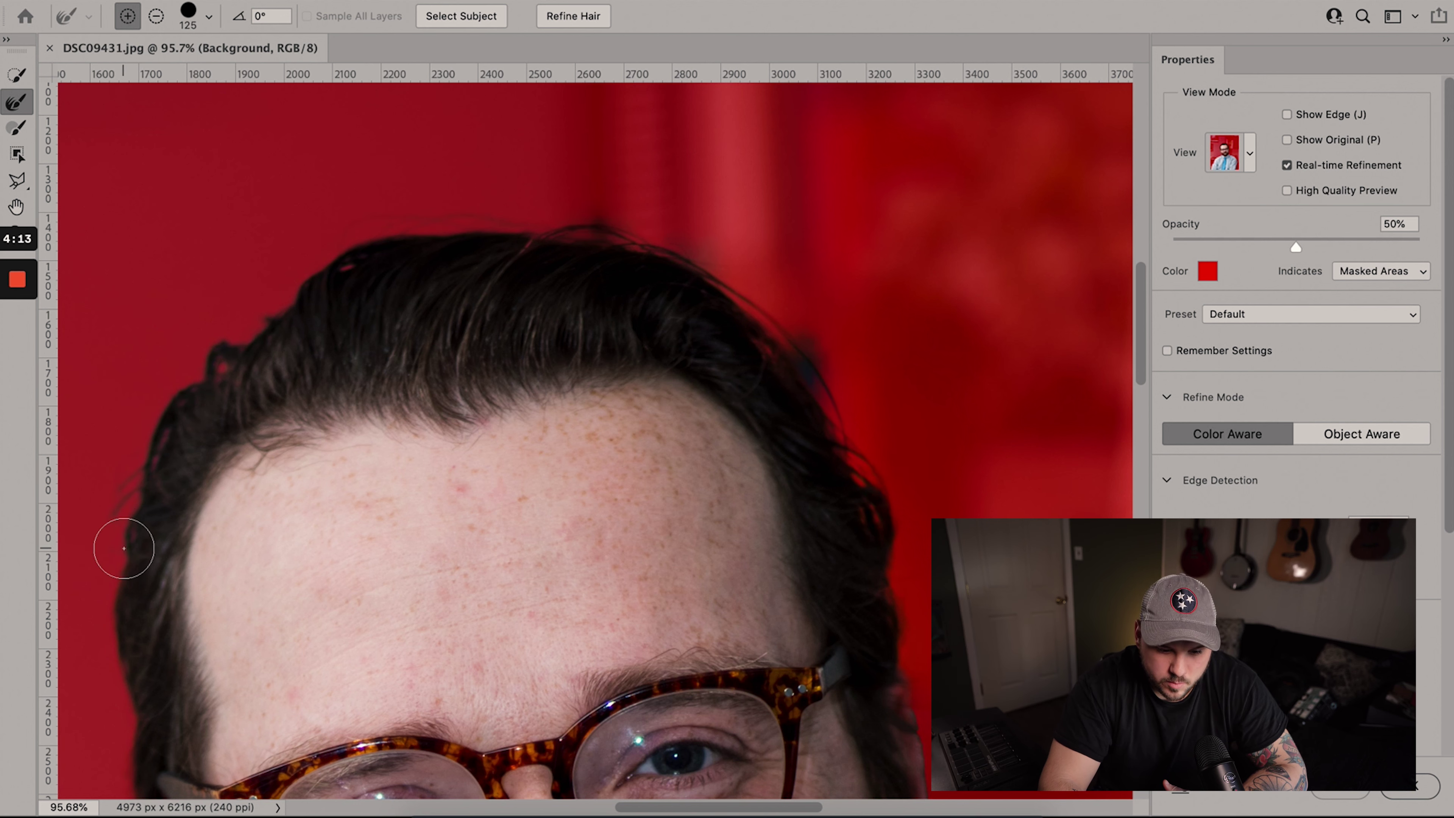
pyautogui.scroll(-3, 123, 549)
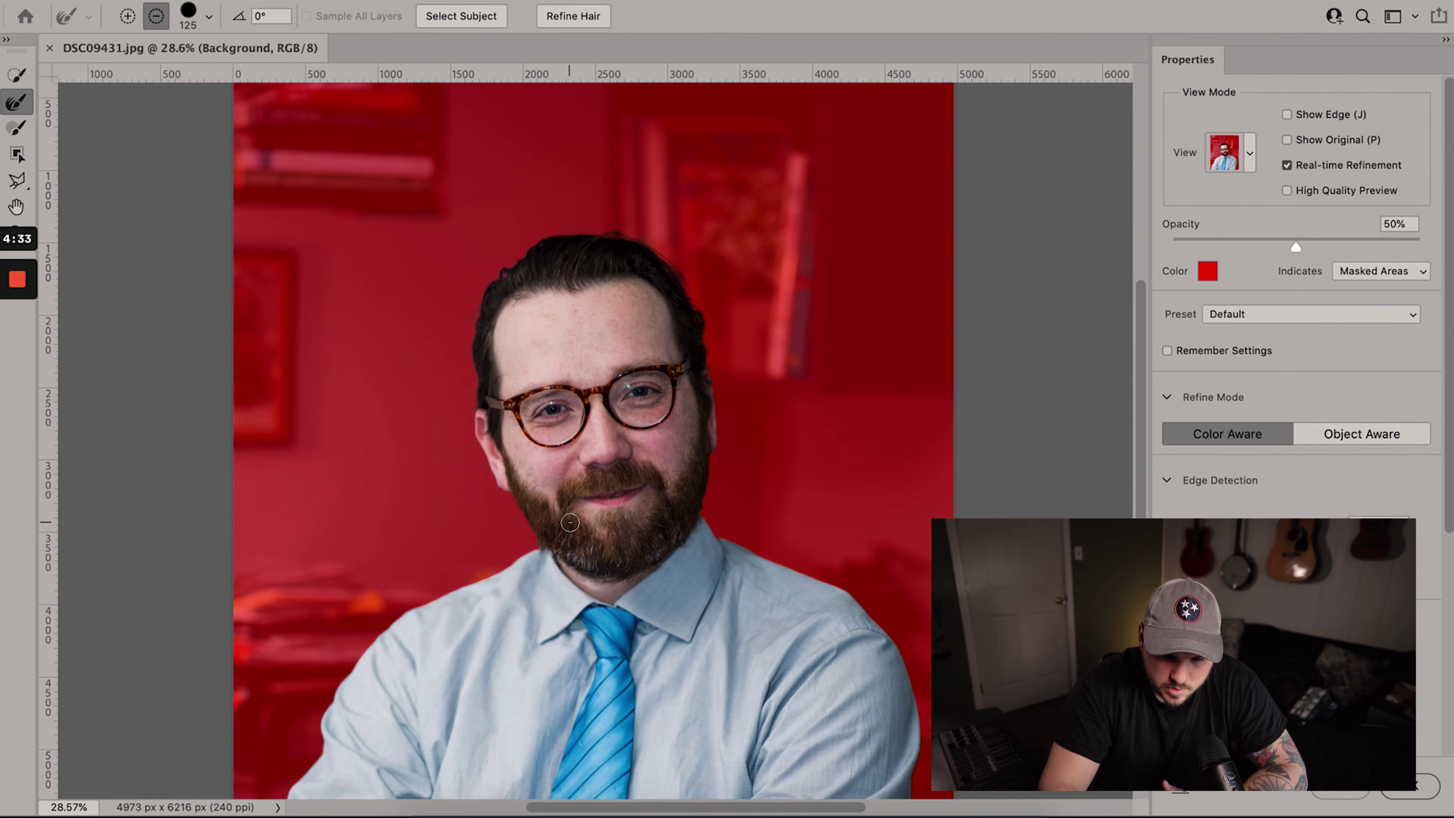
pyautogui.scroll(5, 569, 523)
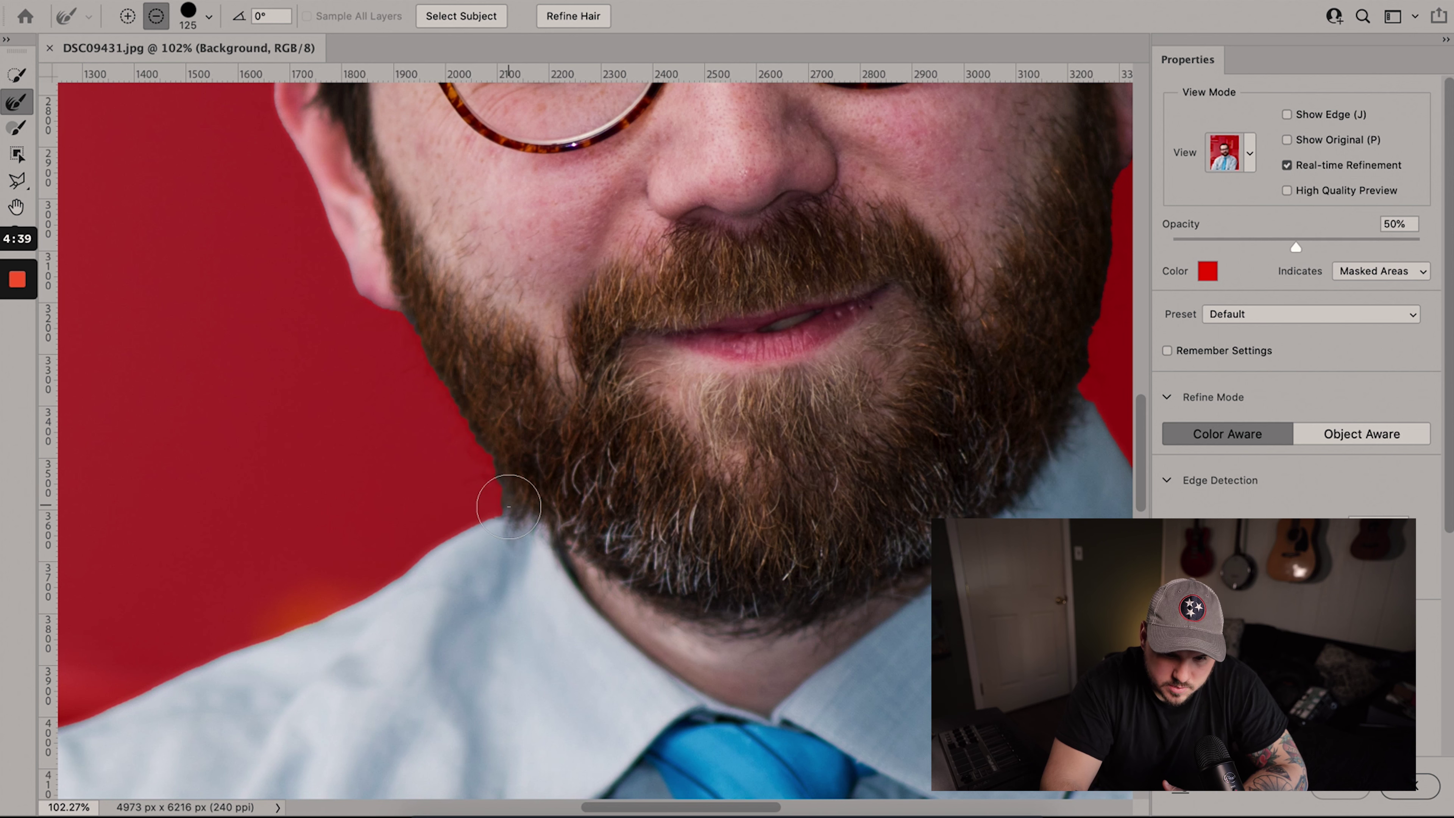
pyautogui.moveTo(509, 506); pyautogui.dragTo(458, 401)
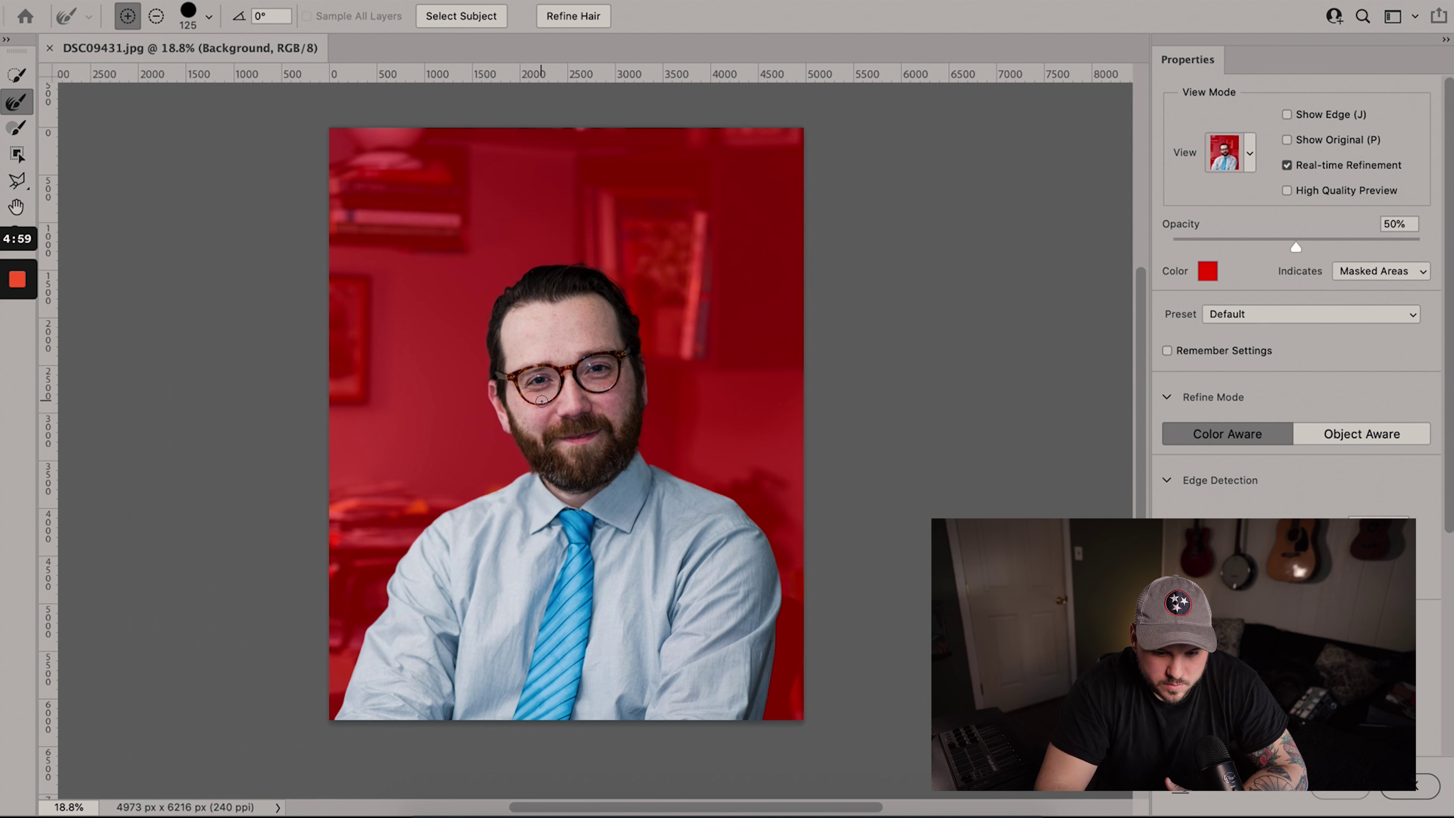
pyautogui.click(1424, 798)
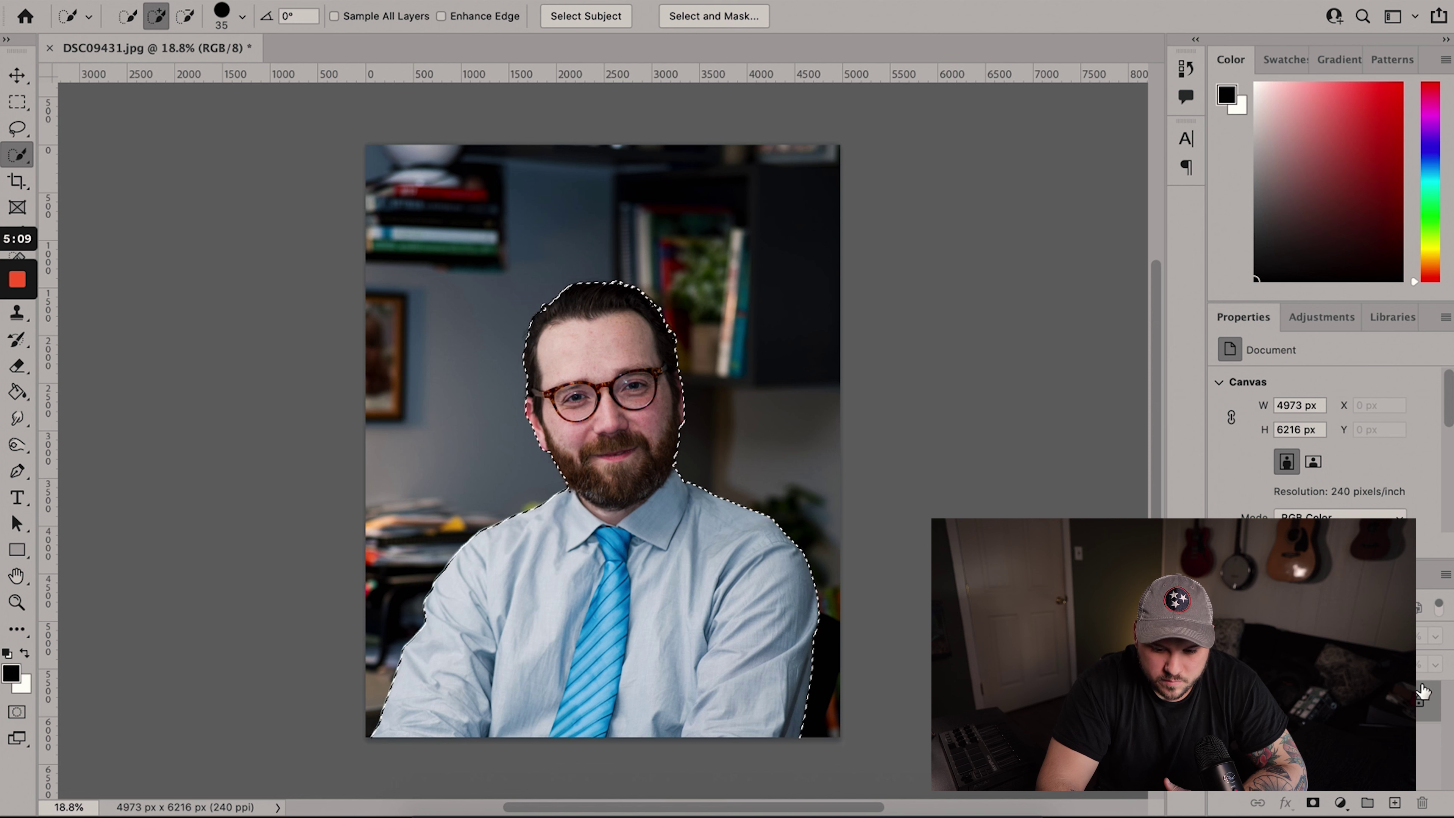
# - Unlock the photo layer, invert the selection, delete the office background, and deselect
pyautogui.click(1420, 704)
pyautogui.rightClick(655, 420)
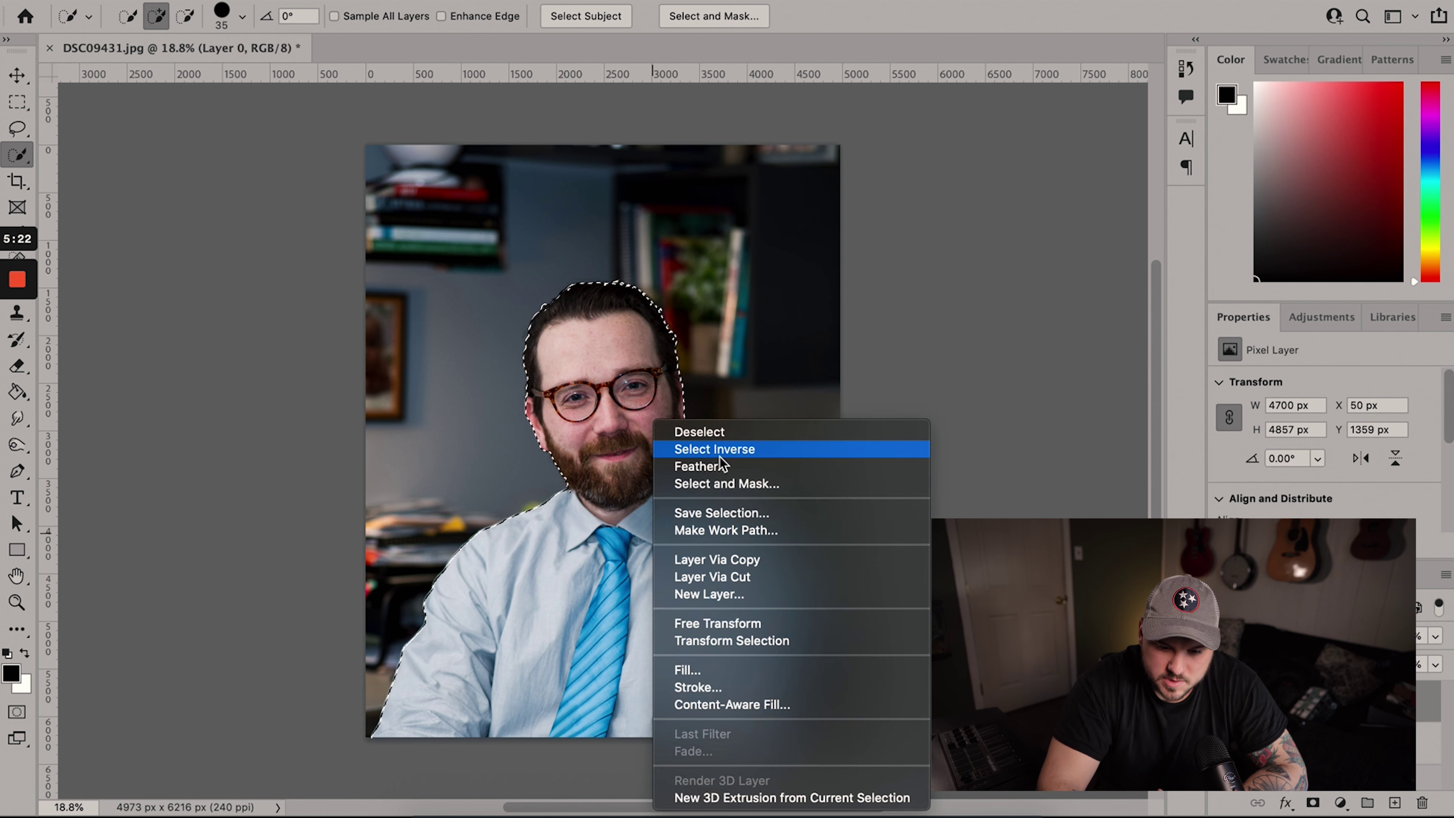
pyautogui.click(720, 450)
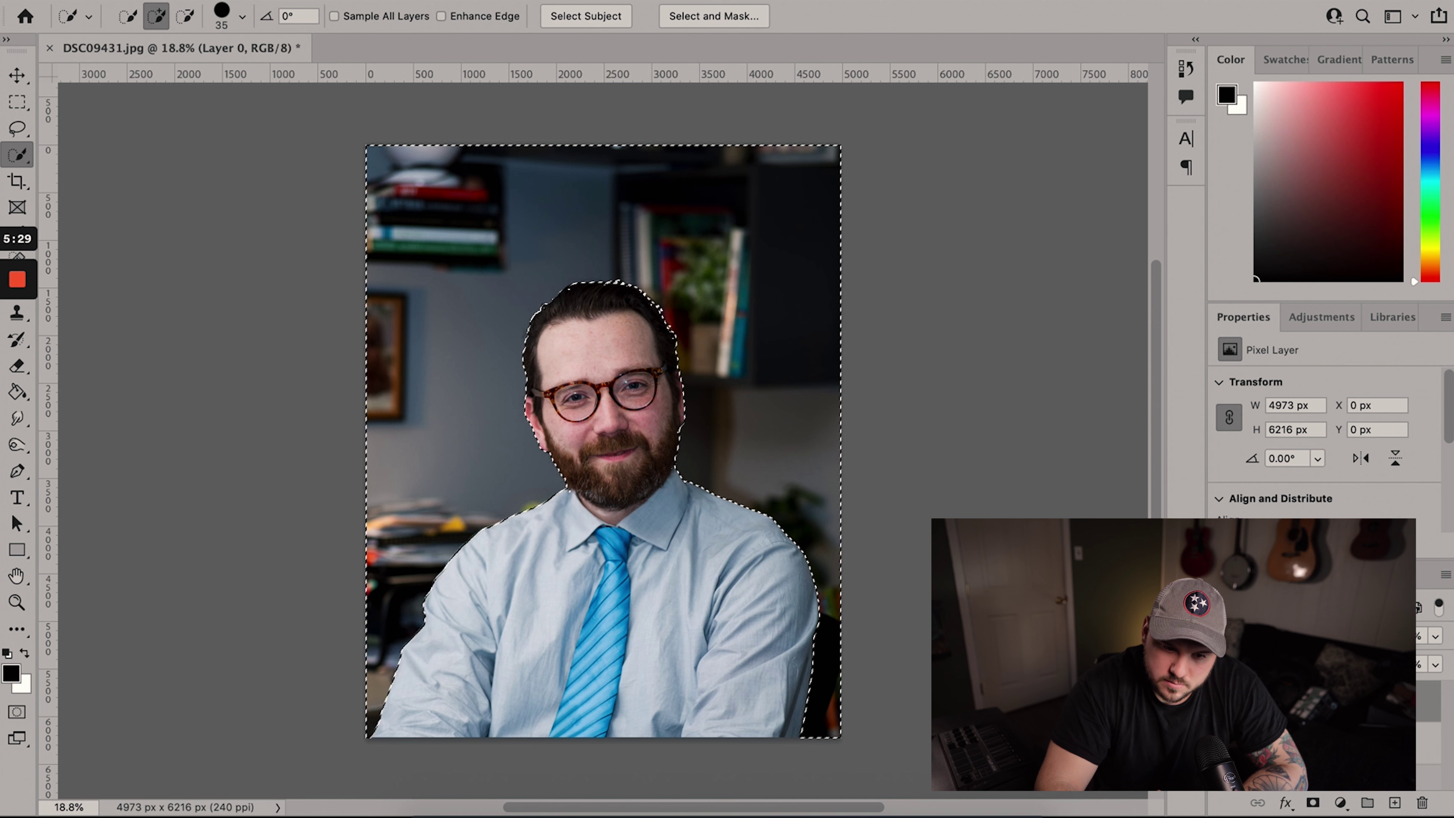
pyautogui.click(194, 1)
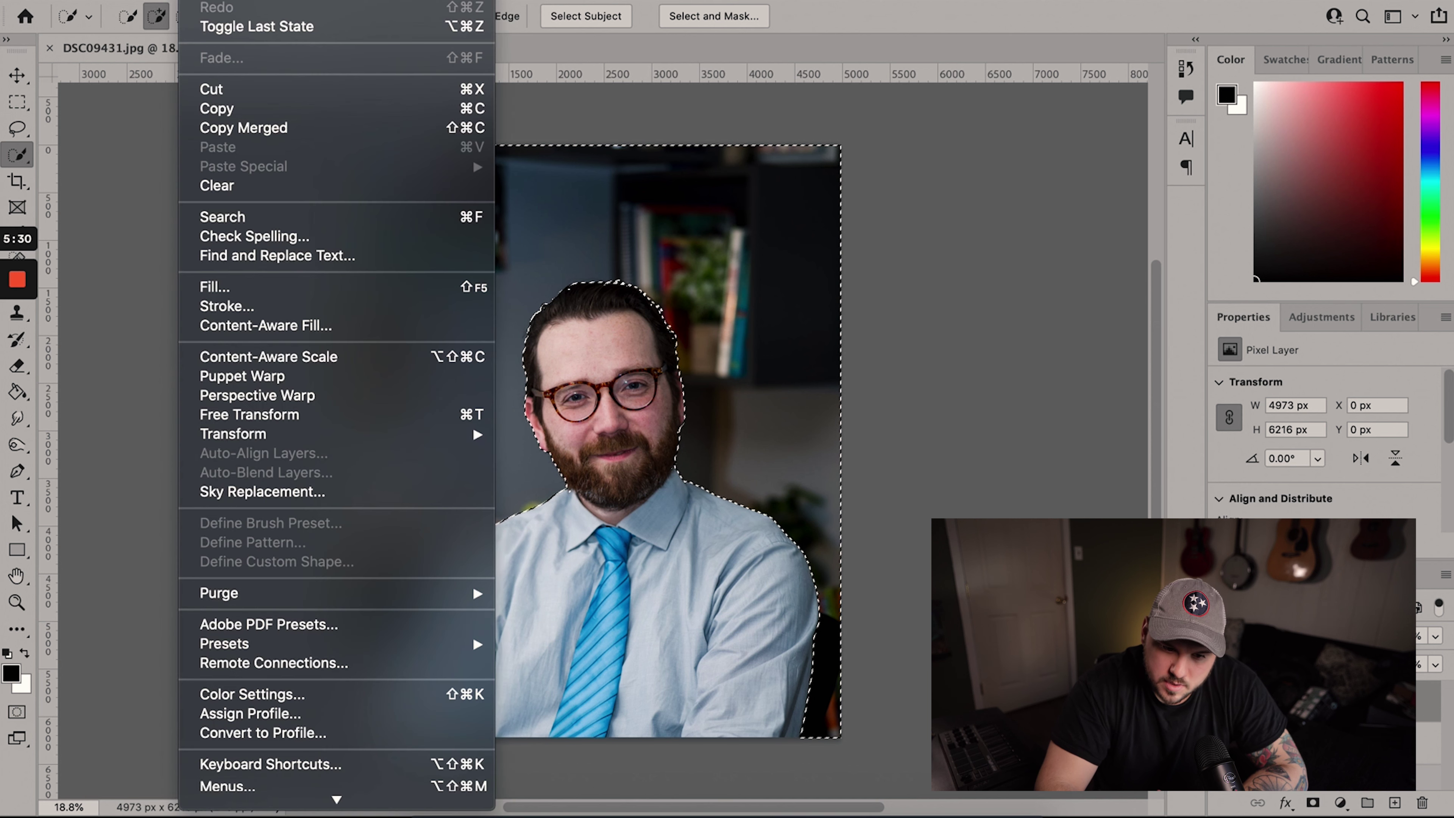
pyautogui.click(876, 366)
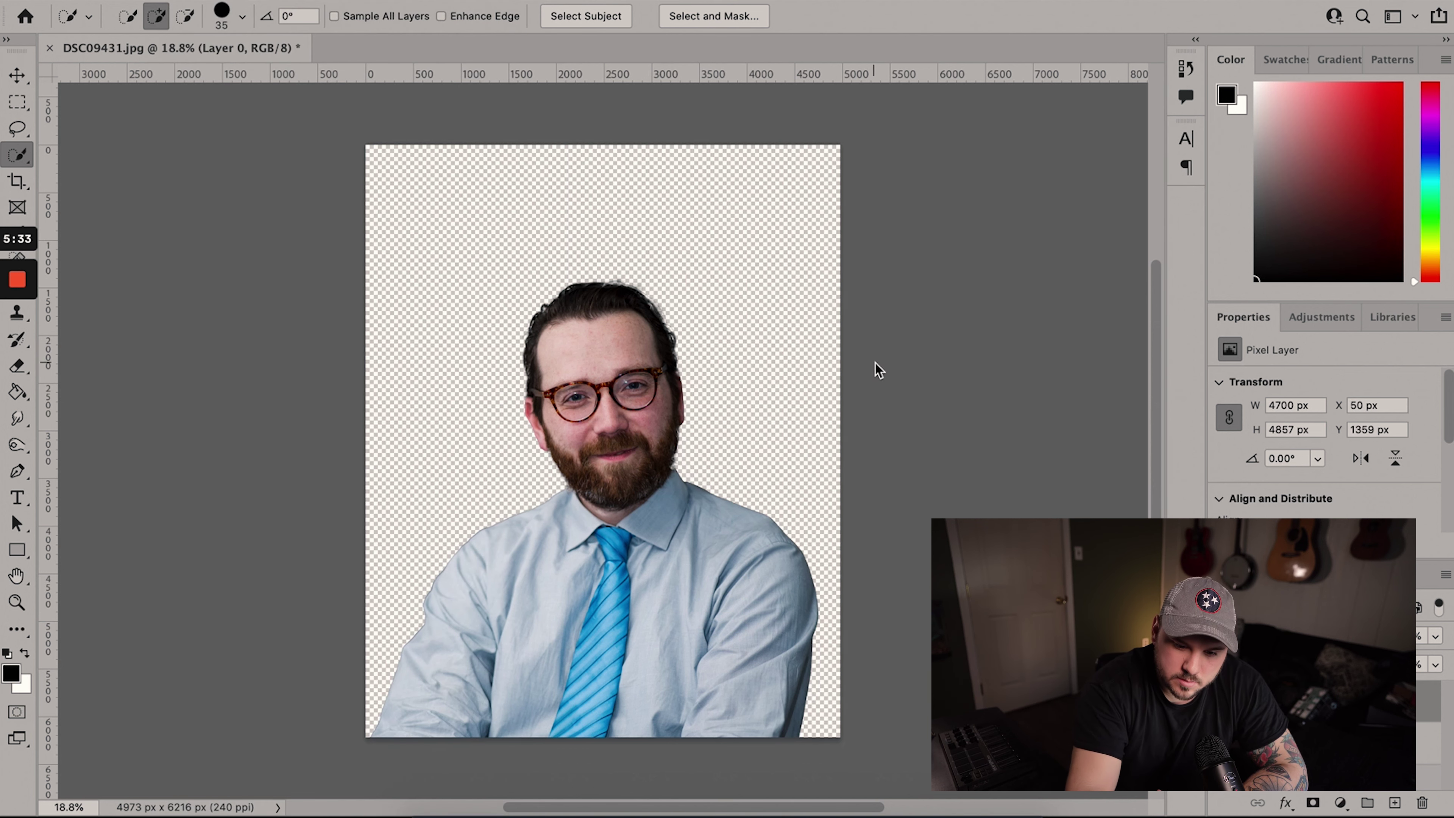
pyautogui.press('Delete')
pyautogui.hotkey('ctrl', 'd')
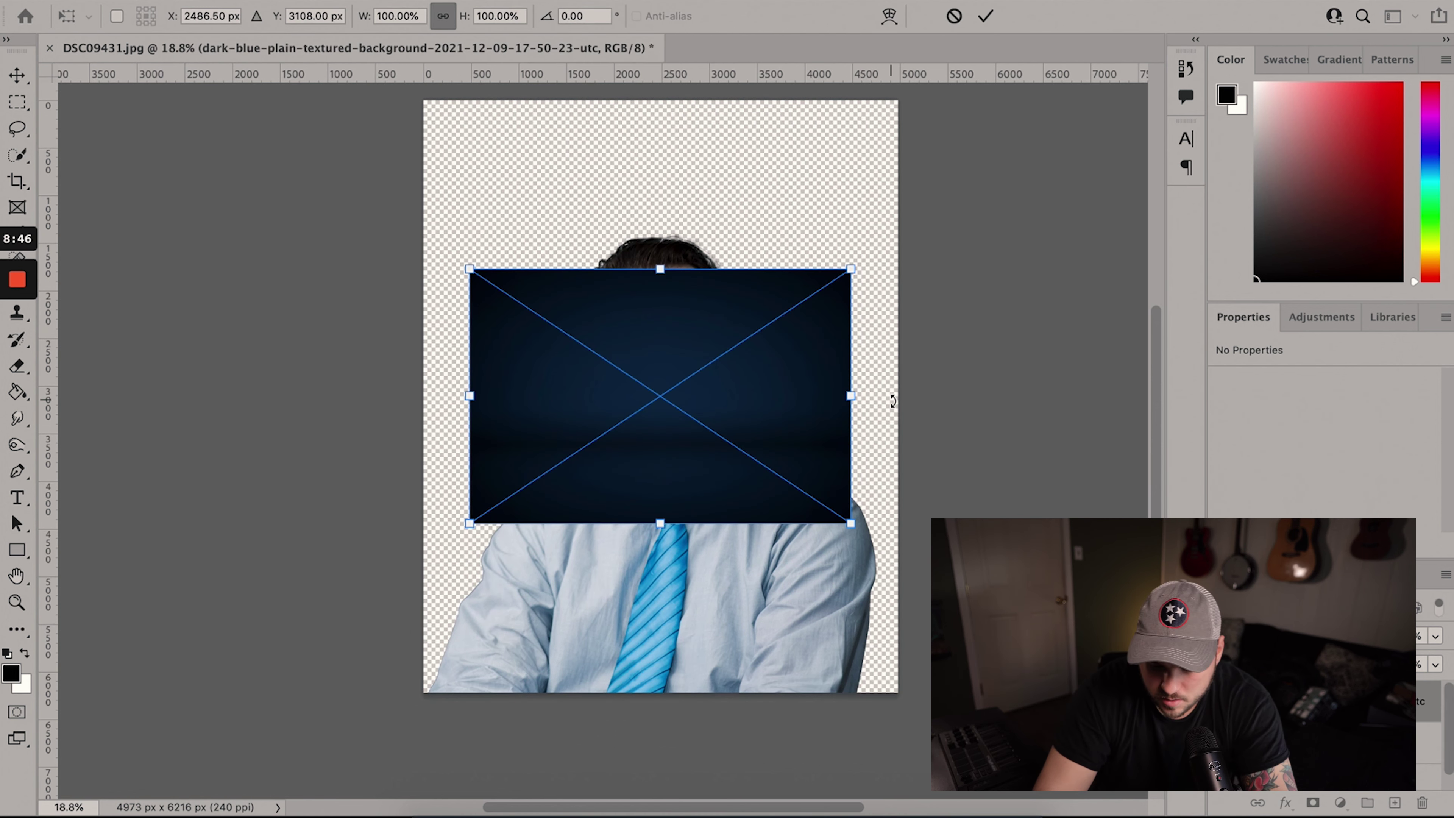
# - Commit the placed dark blue backdrop and Free Transform it to 6662 x 8934 px to fill the canvas
pyautogui.press('Return')
pyautogui.press('w')
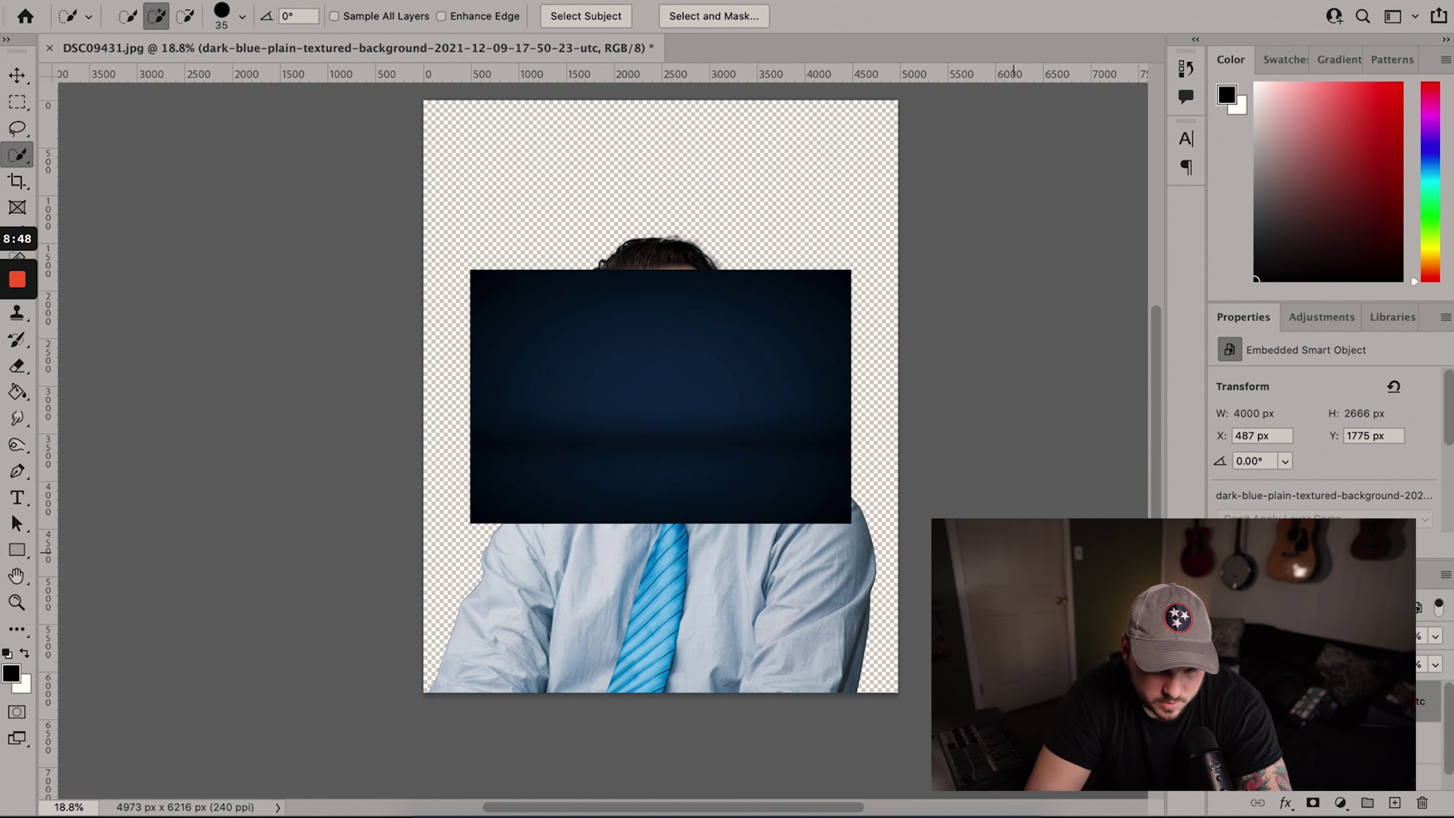
pyautogui.press('super+t')
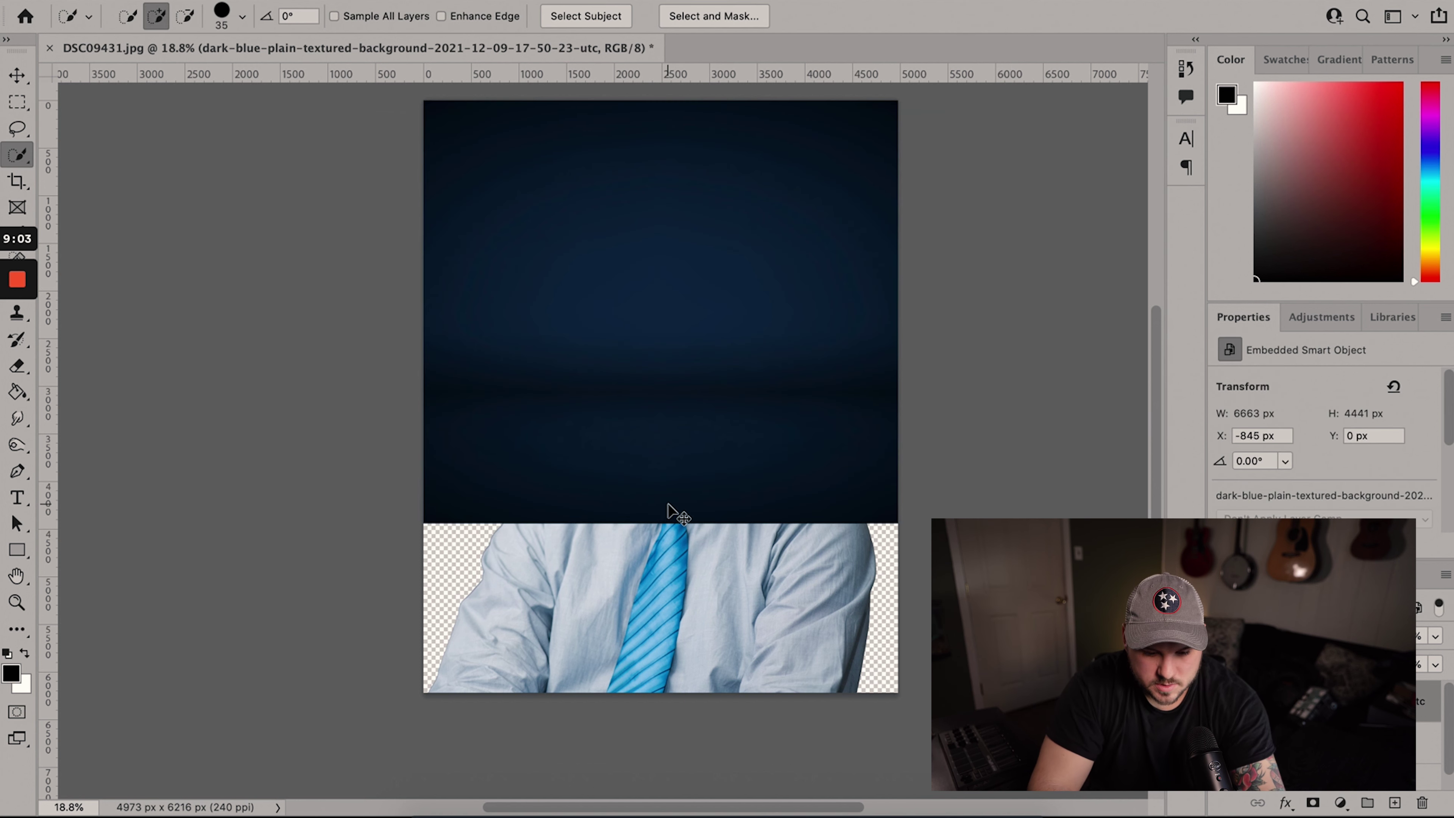
pyautogui.press('super+t')
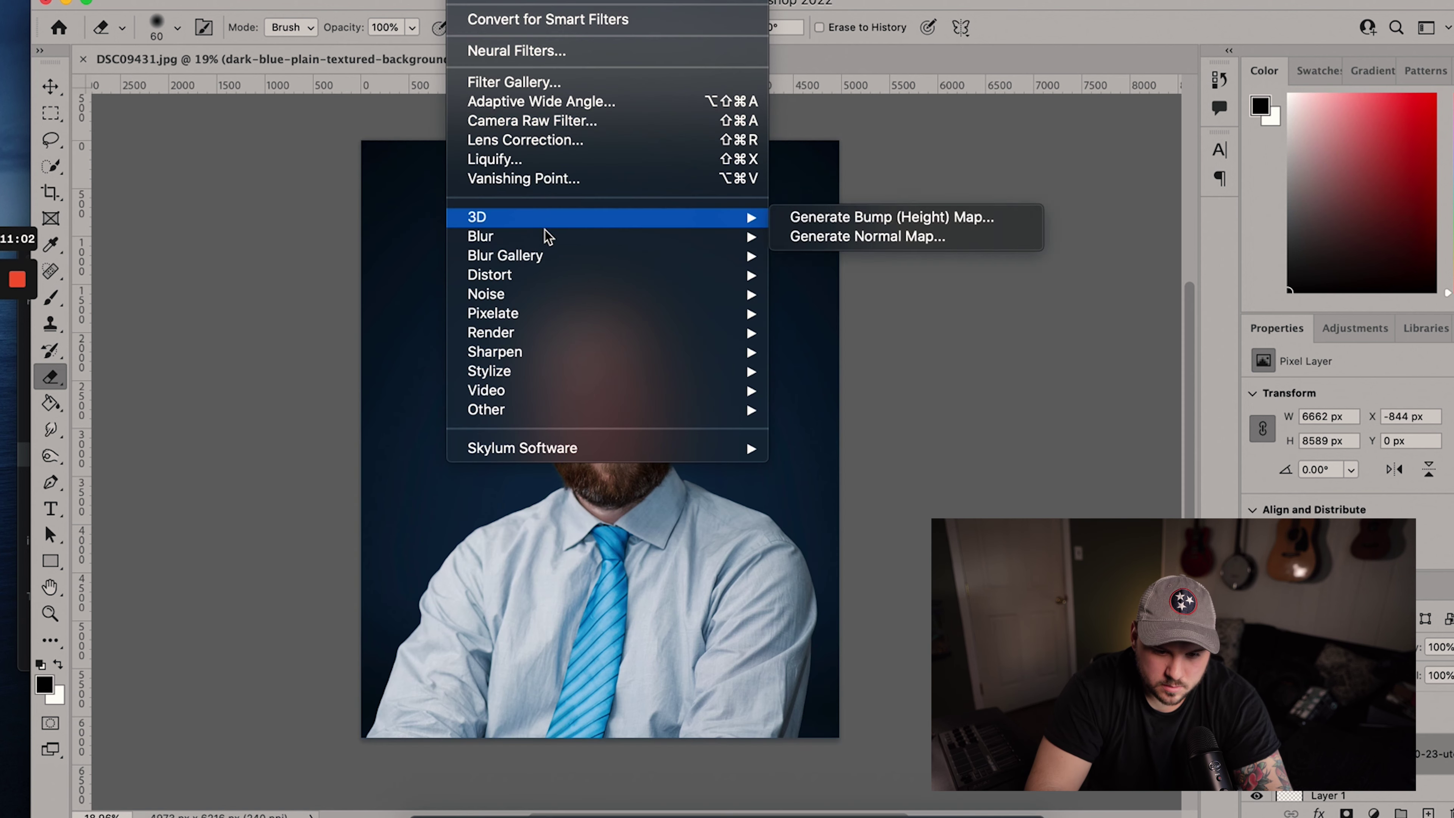
pyautogui.moveTo(572, 236)
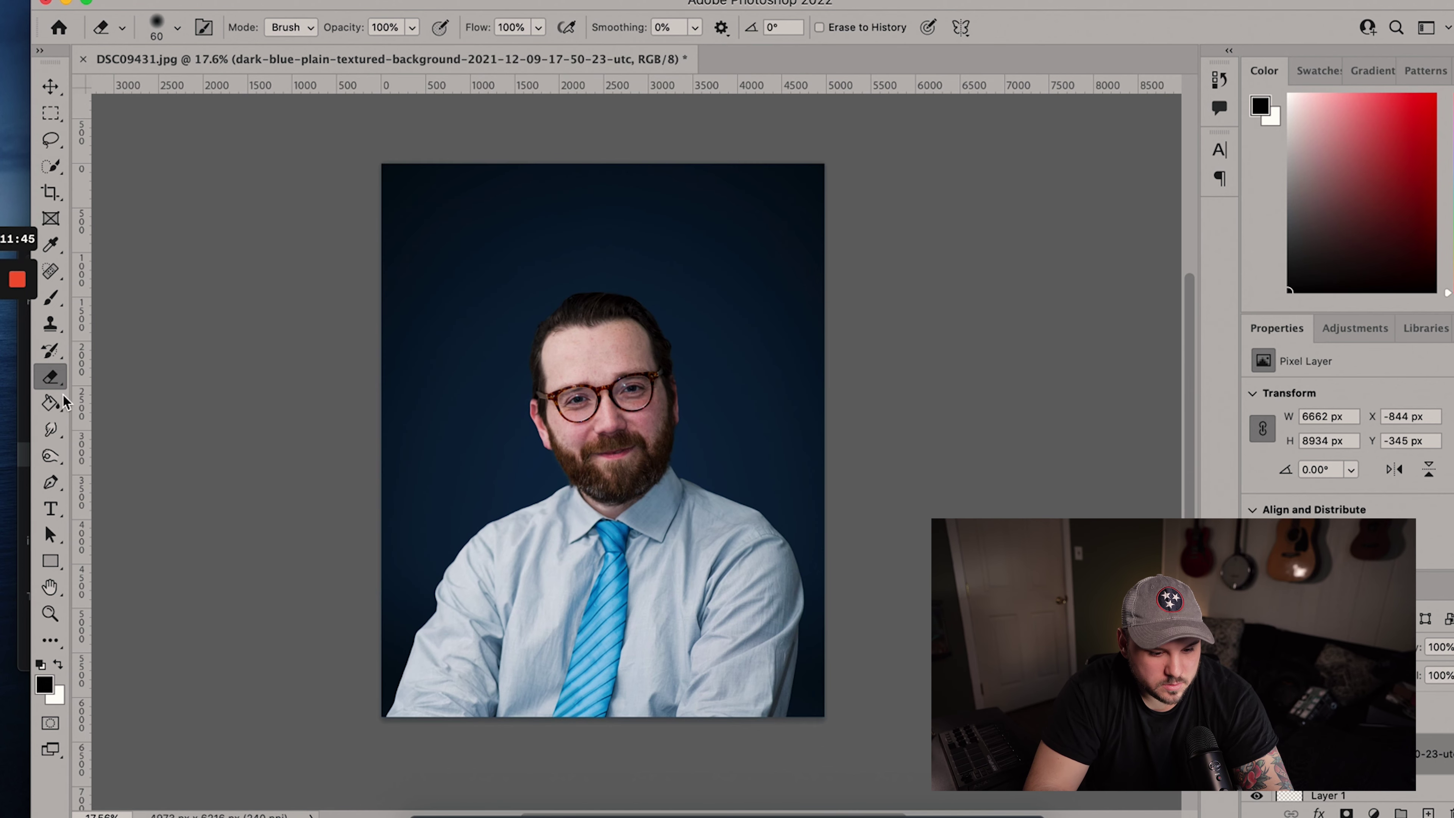
# - On a new layer, paint soft black shadow around the man's head with a 1200 brush at 10% opacity
pyautogui.click(50, 298)
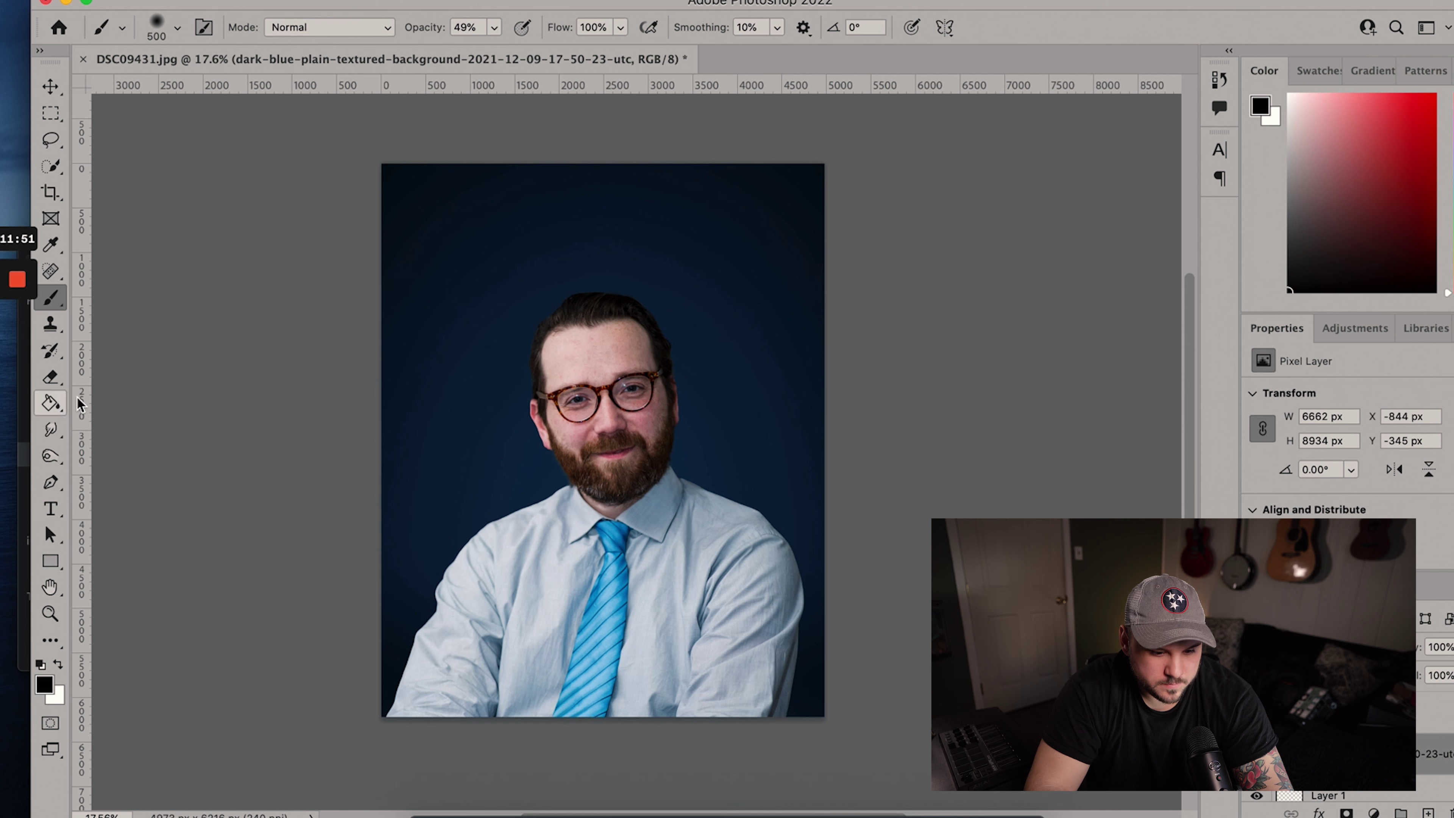
pyautogui.press(']')
pyautogui.press(']')
pyautogui.press(']')
pyautogui.press(']')
pyautogui.press(']')
pyautogui.press(']')
pyautogui.press(']')
pyautogui.press('super+shift+alt+n')
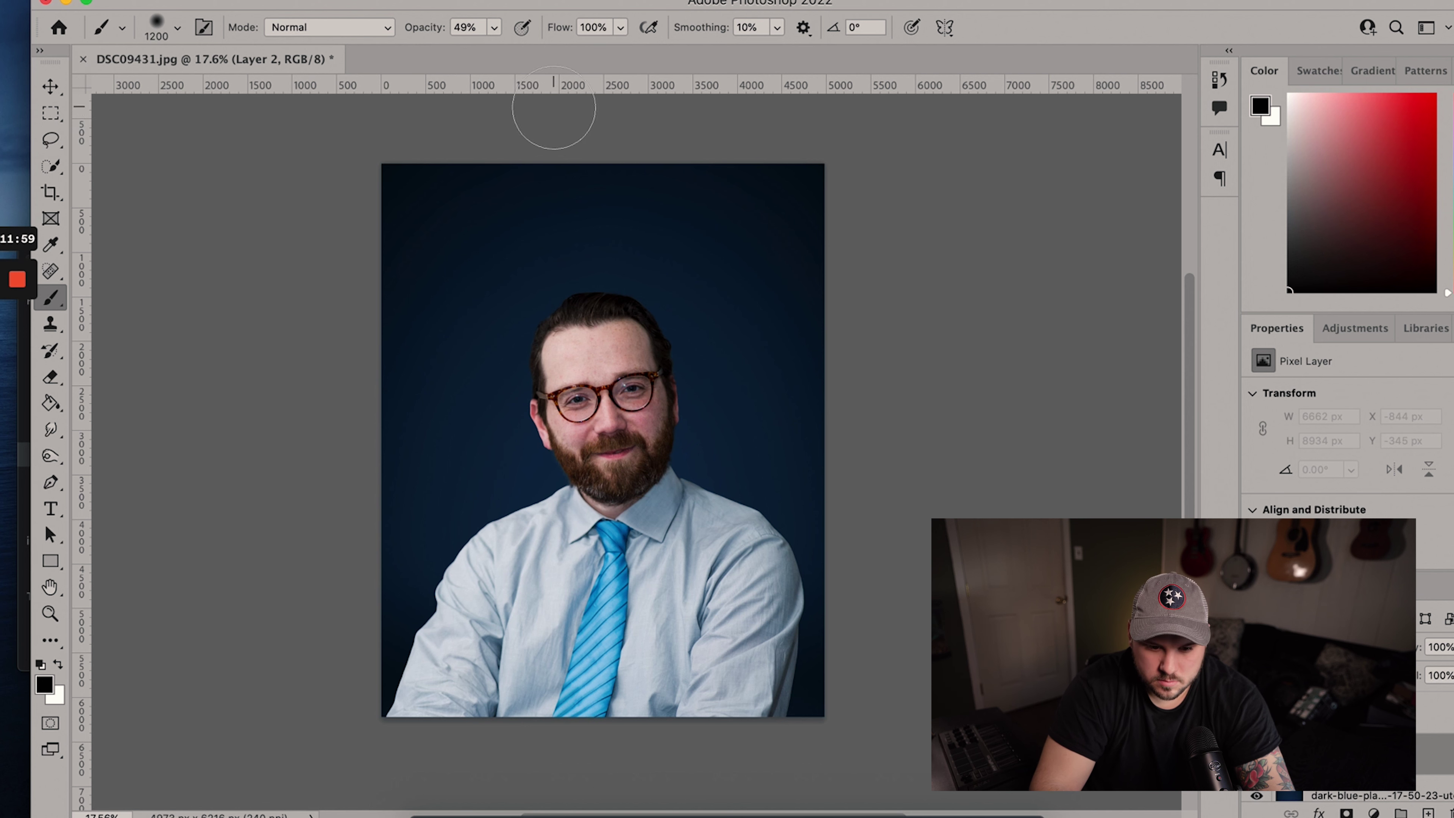
pyautogui.click(493, 28)
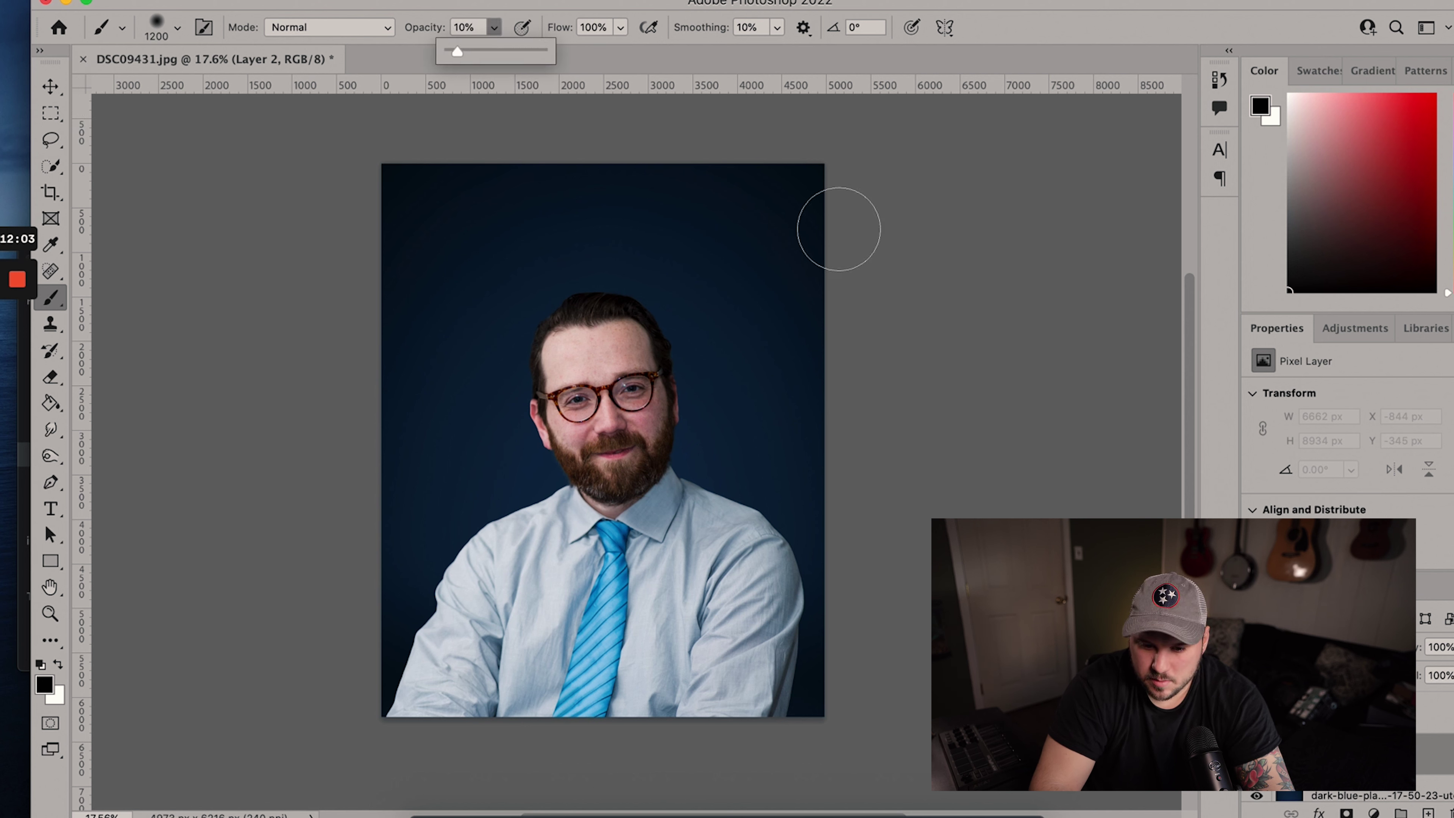
pyautogui.click(839, 229)
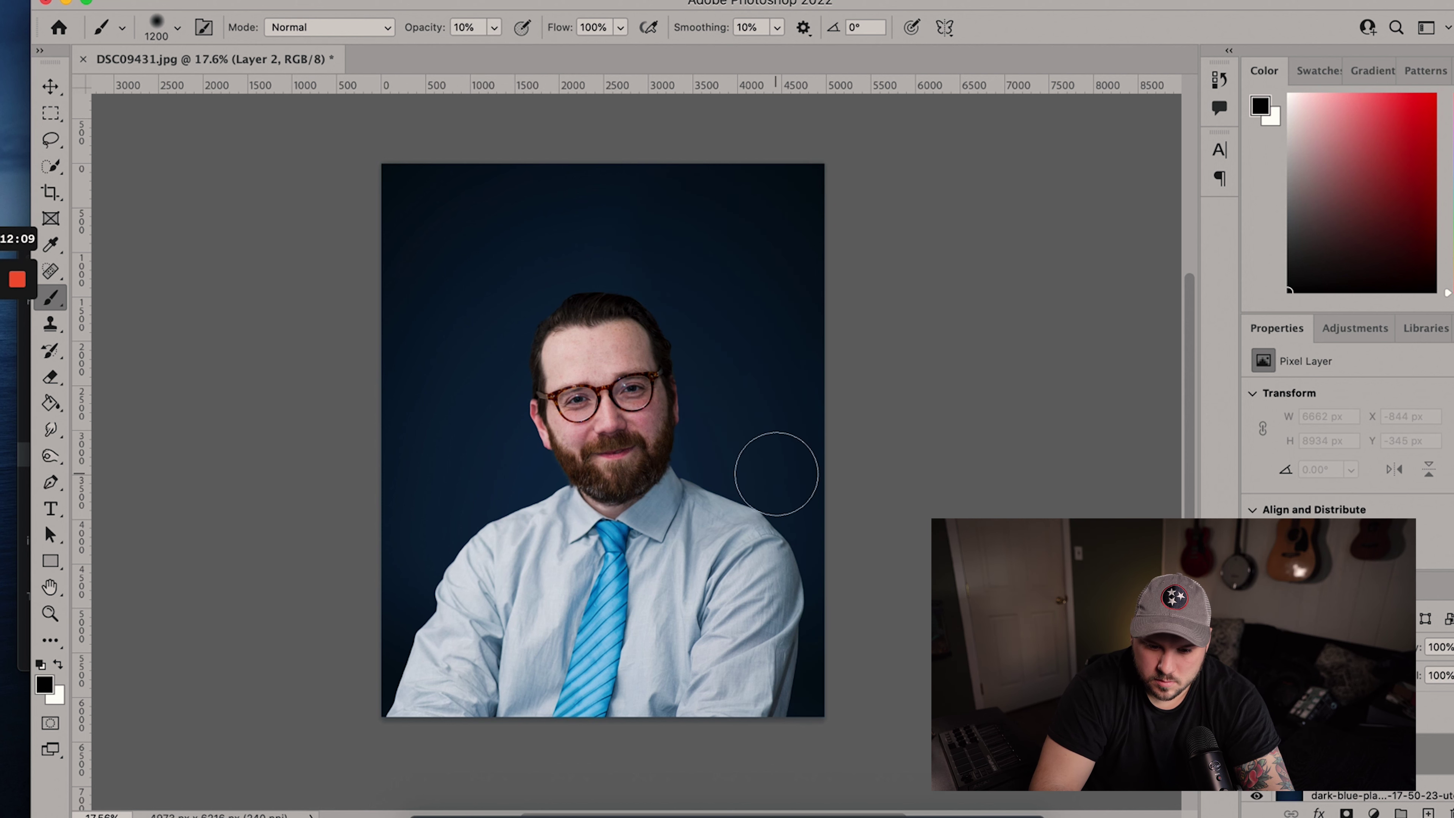
pyautogui.moveTo(777, 473)
pyautogui.mouseDown()
pyautogui.moveTo(857, 403)
pyautogui.moveTo(787, 159)
pyautogui.moveTo(757, 315)
pyautogui.moveTo(742, 565)
pyautogui.moveTo(661, 328)
pyautogui.moveTo(648, 374)
pyautogui.moveTo(680, 223)
pyautogui.moveTo(790, 455)
pyautogui.moveTo(823, 165)
pyautogui.moveTo(628, 213)
pyautogui.mouseUp()
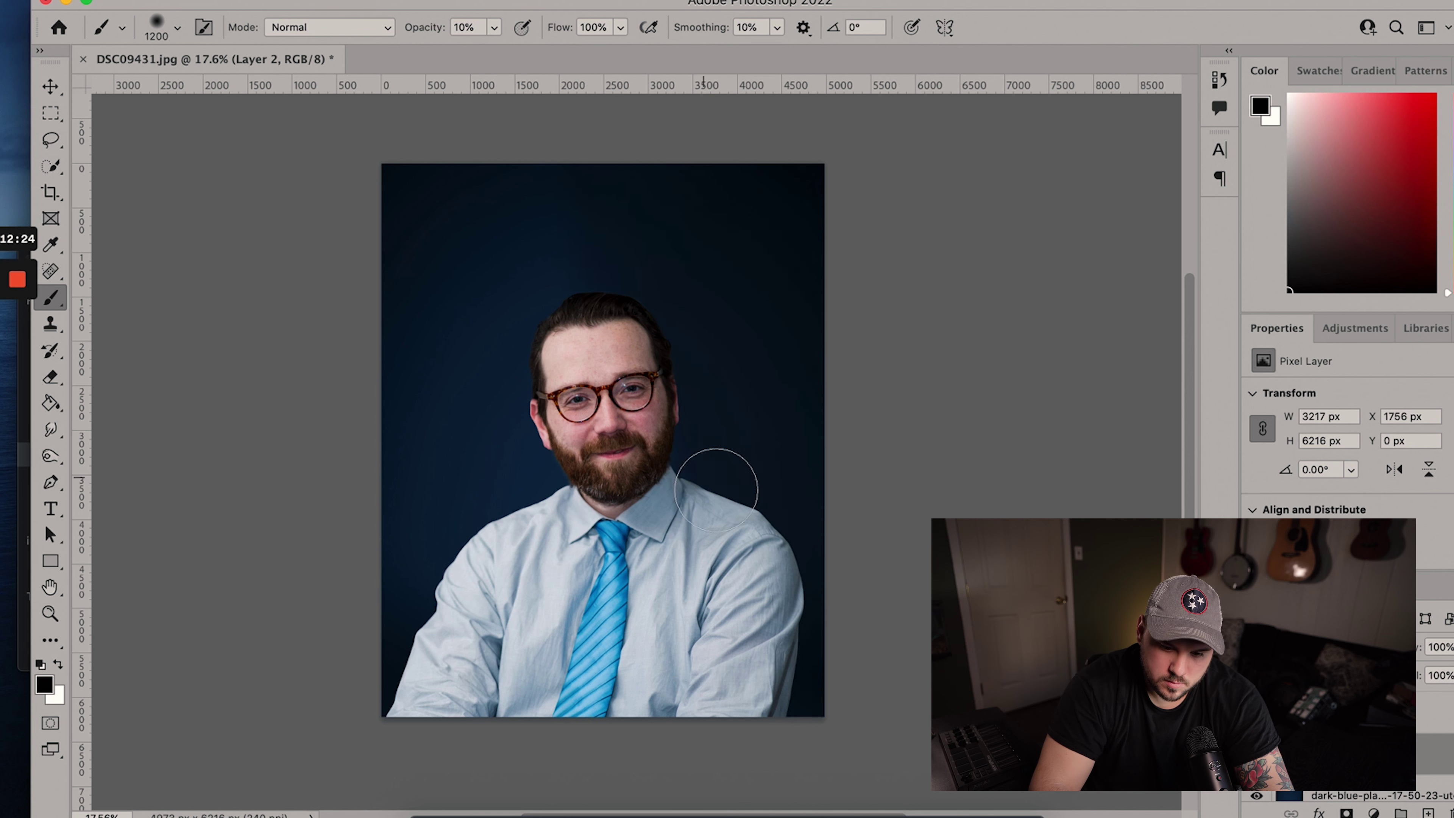
pyautogui.moveTo(572, 269); pyautogui.dragTo(520, 226)
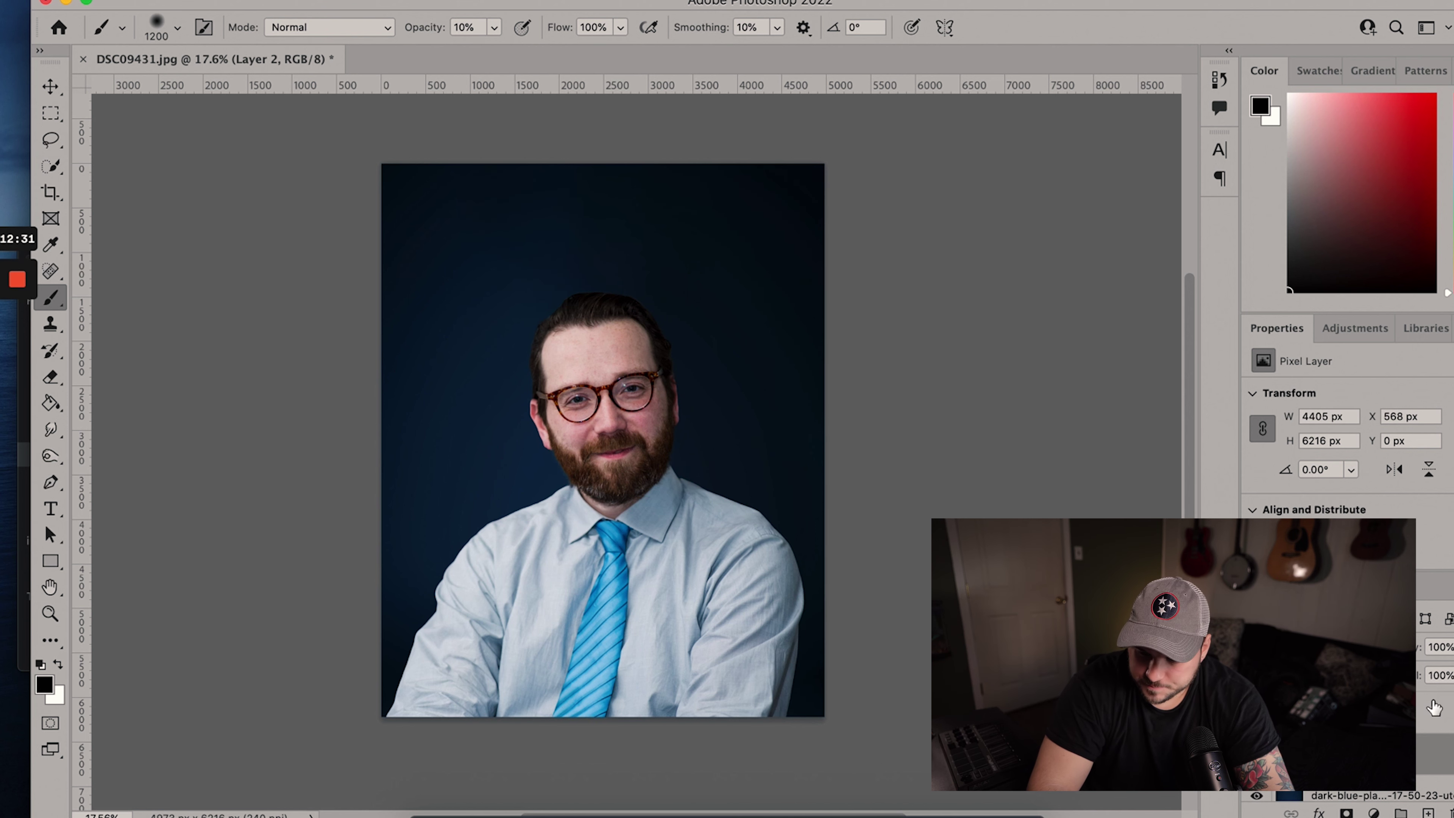